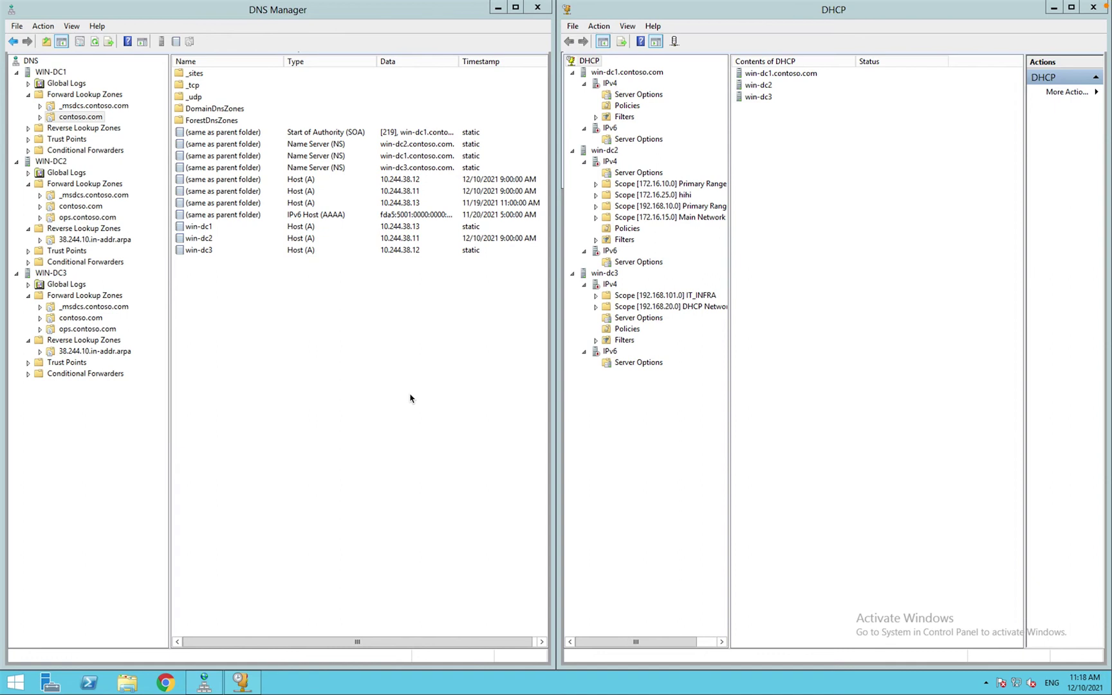
{"action": "key", "text": "ctrl+Left"}
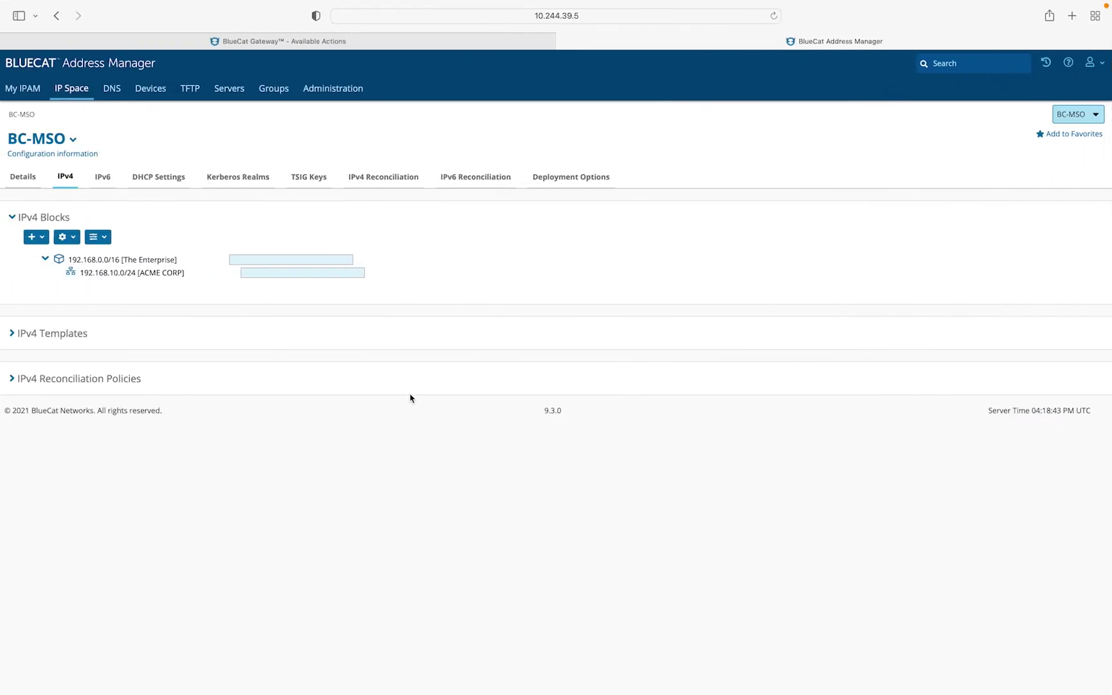
{"action": "left_click", "coordinate": [1097, 114]}
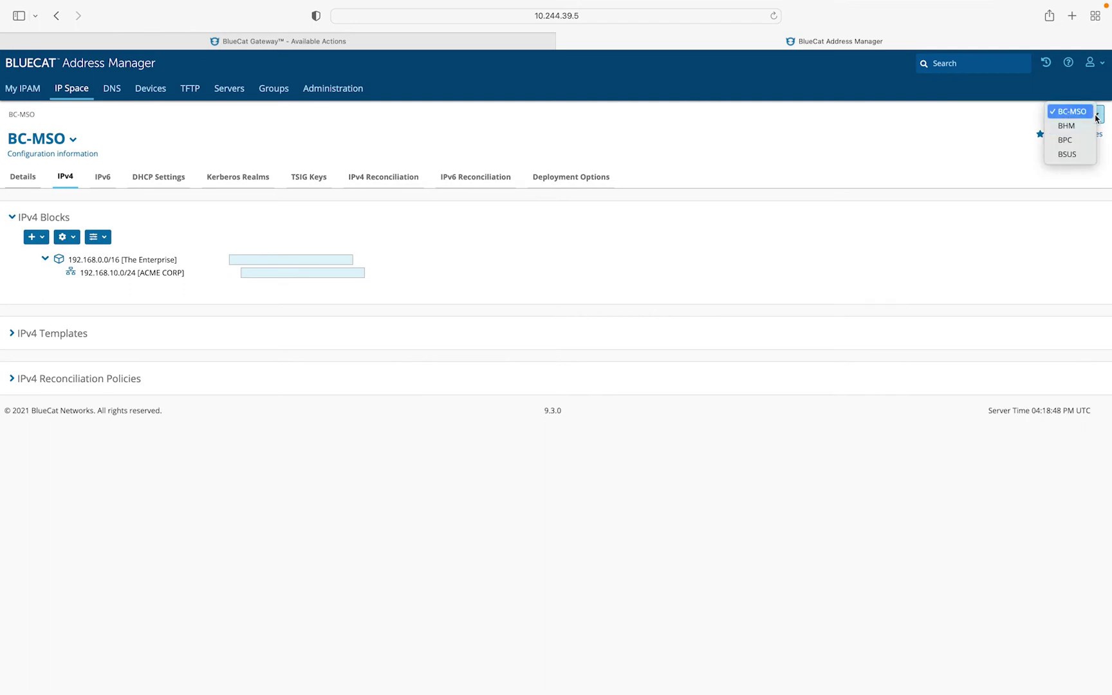
{"action": "left_click", "coordinate": [333, 42]}
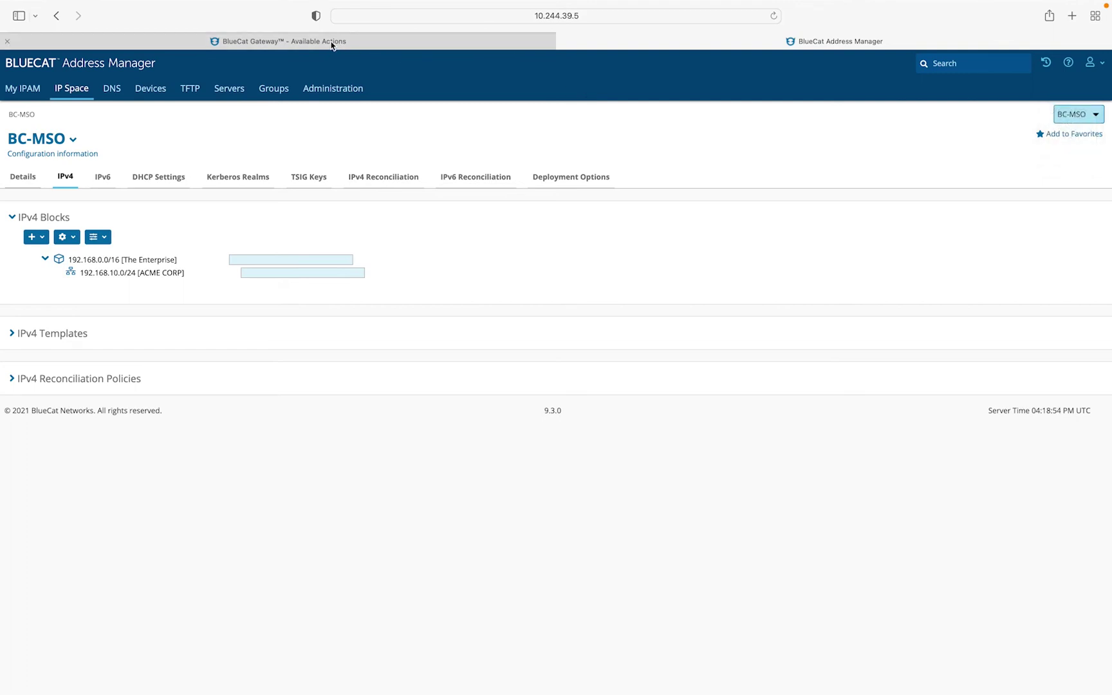
- In Gateway, start adding a Windows server under the BC-MSO configuration
{"action": "left_click", "coordinate": [330, 42]}
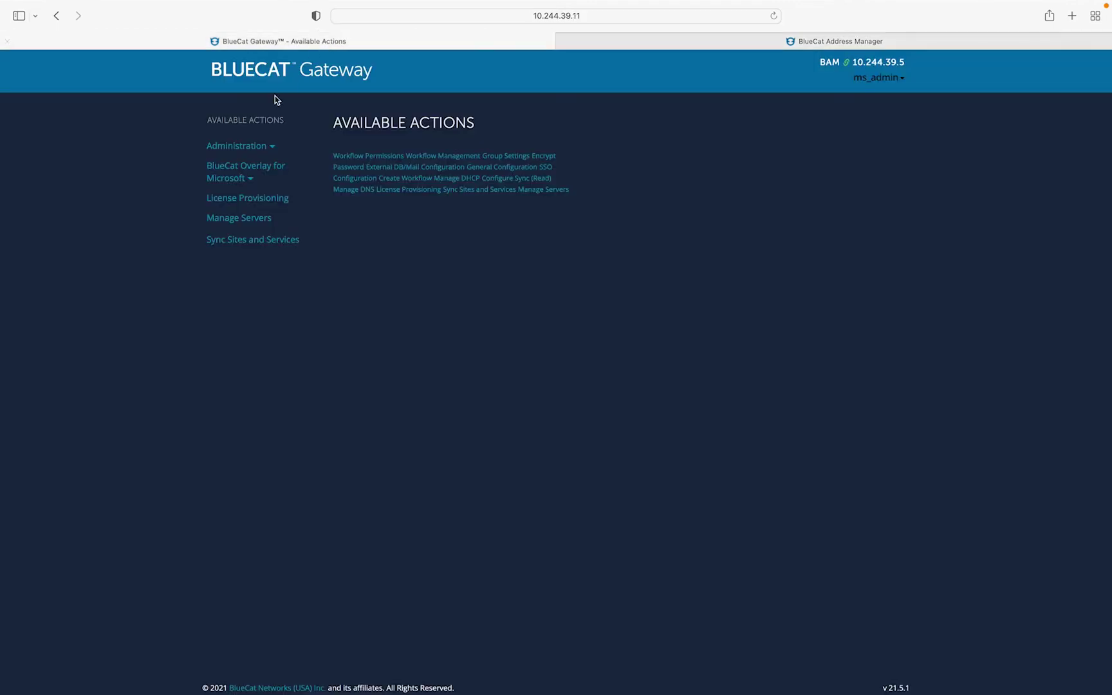
{"action": "left_click", "coordinate": [245, 220]}
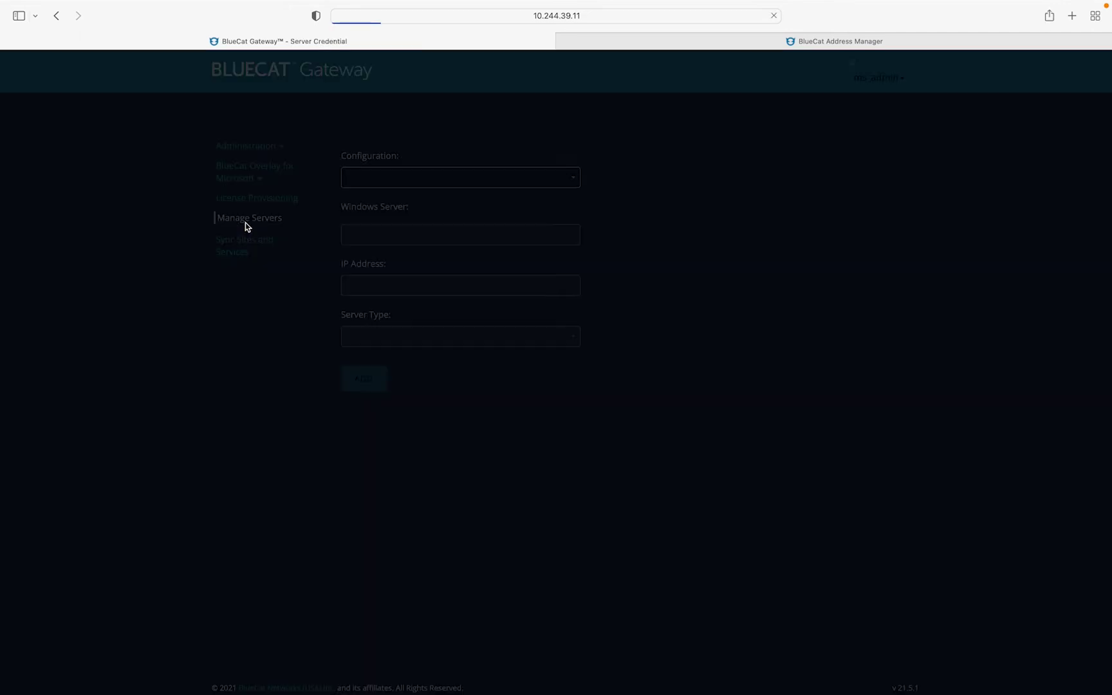
{"action": "left_click", "coordinate": [557, 177]}
{"action": "left_click", "coordinate": [489, 232]}
- Enter server WIN-DC1, IP 10.244.38.13, hostname win-dc1.contoso.com, Administrator and the account password
{"action": "type", "text": "WIN-DC1"}
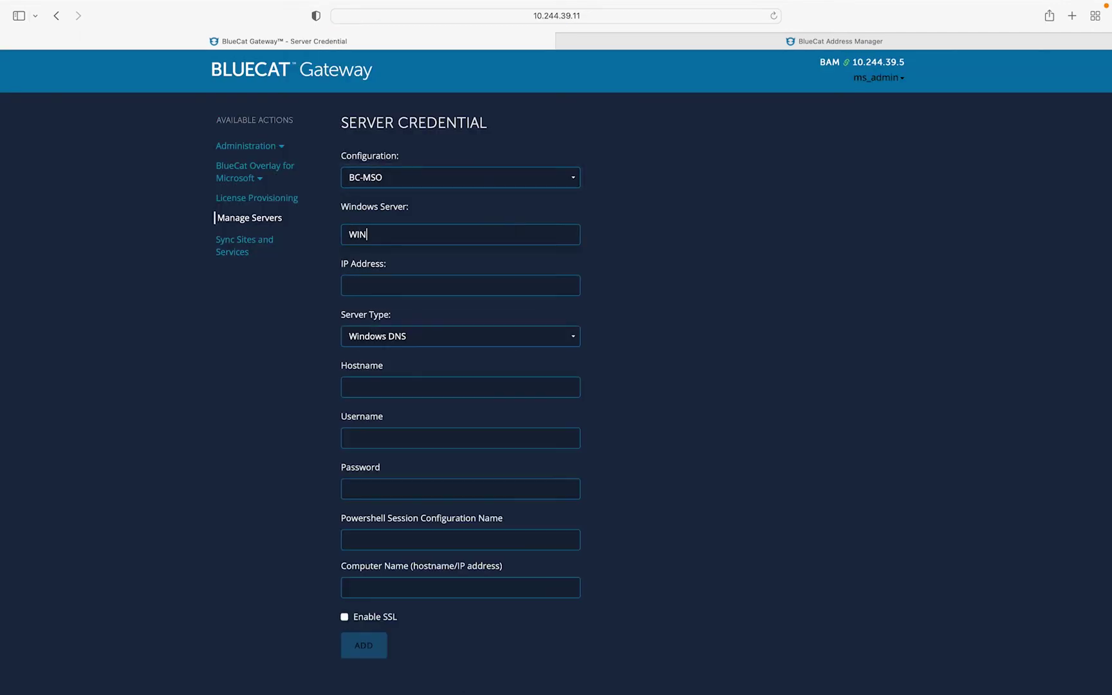
{"action": "key", "text": "Tab"}
{"action": "type", "text": "10.244.38.13"}
{"action": "key", "text": "Tab"}
{"action": "key", "text": "Tab"}
{"action": "type", "text": "win-dc1.contoso.com"}
{"action": "key", "text": "Tab"}
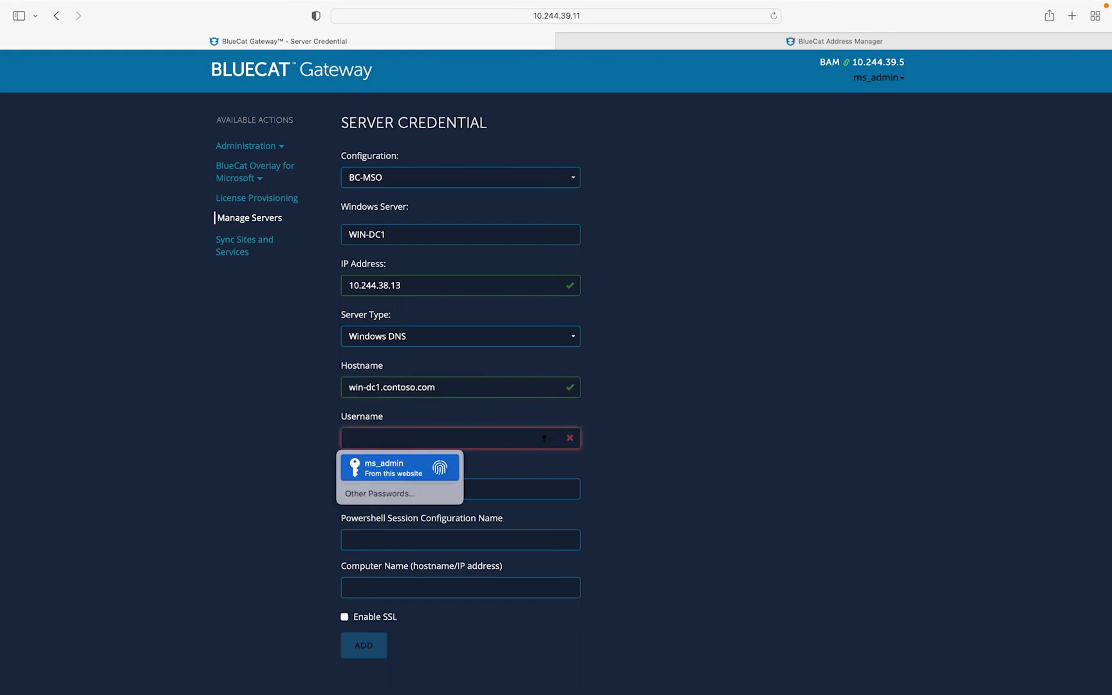
{"action": "type", "text": "Administrator"}
{"action": "key", "text": "Tab"}
{"action": "type", "text": "********"}
- Test the connection to WIN-DC1, add it to BC-MSO, and return to the sync page
{"action": "left_click", "coordinate": [438, 654]}
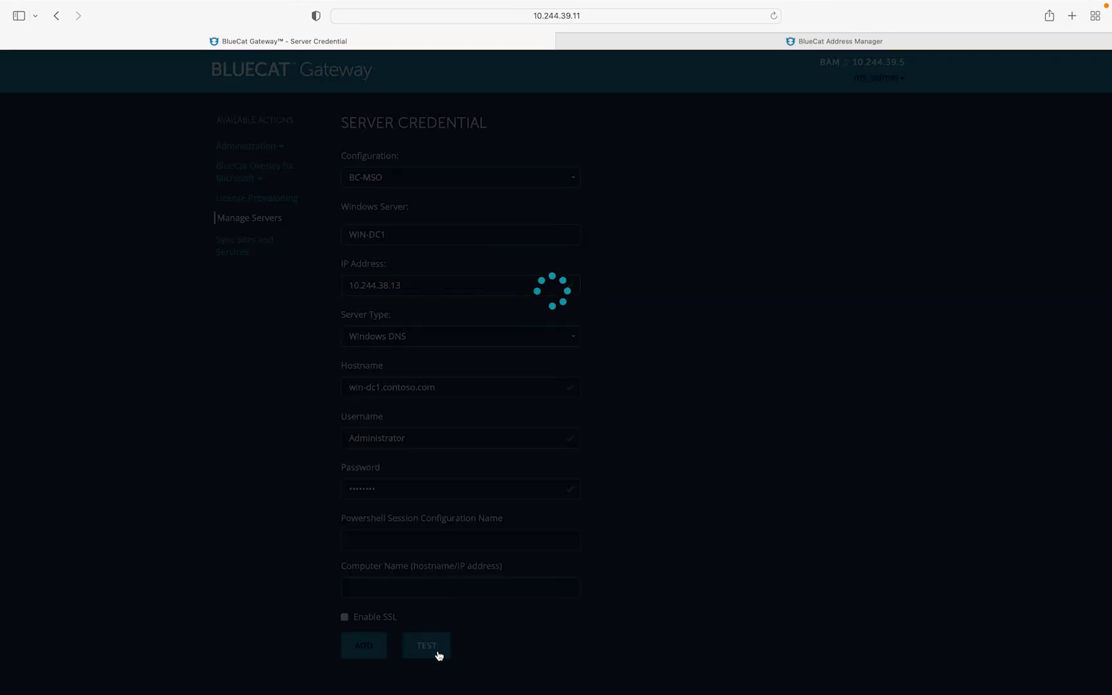
{"action": "left_click", "coordinate": [358, 651]}
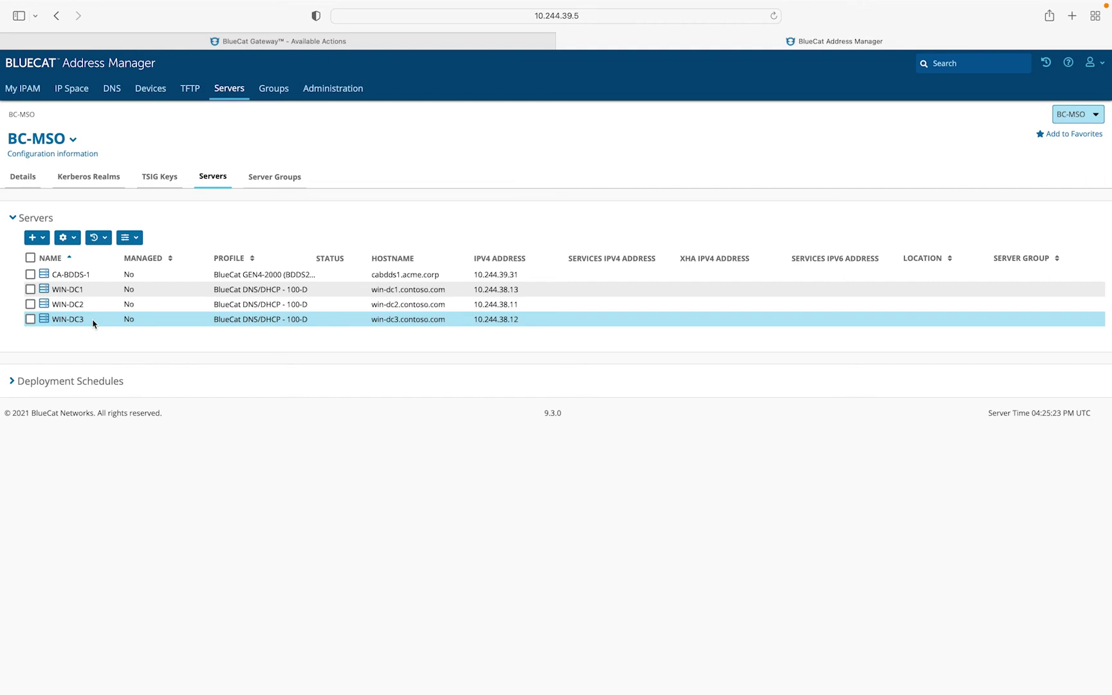
{"action": "key", "text": "ctrl+shift+Tab"}
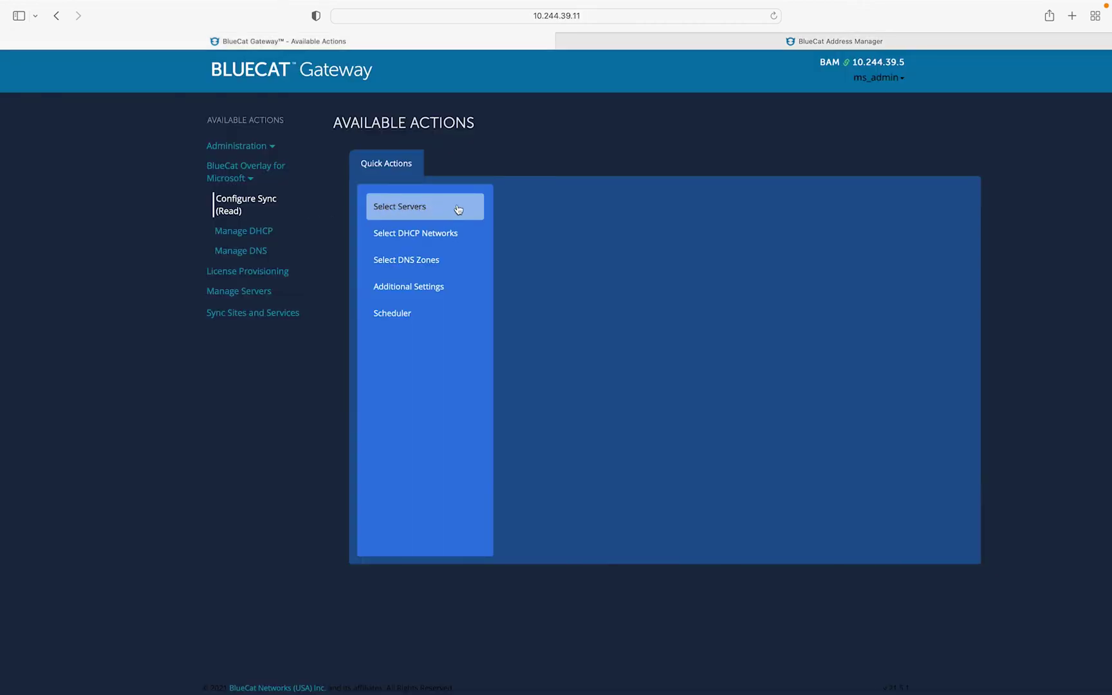
- Save BC-MSO, Internal view and all three Windows servers as the sync server selection
{"action": "left_click", "coordinate": [459, 209]}
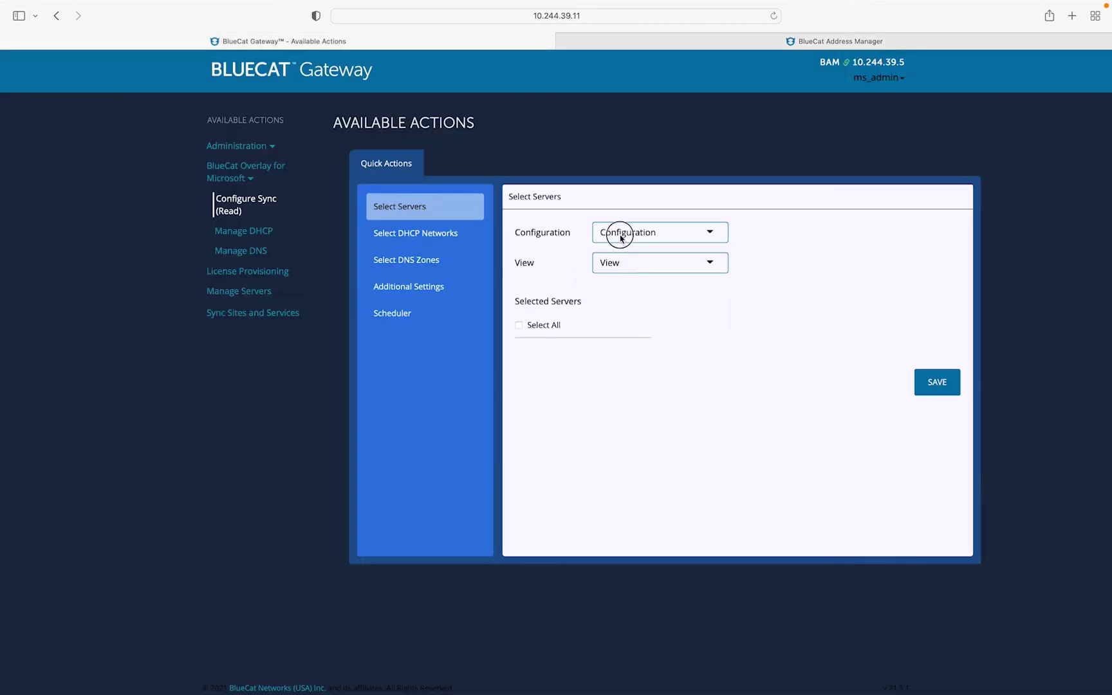
{"action": "left_click", "coordinate": [622, 237]}
{"action": "left_click", "coordinate": [633, 285]}
{"action": "left_click", "coordinate": [638, 270]}
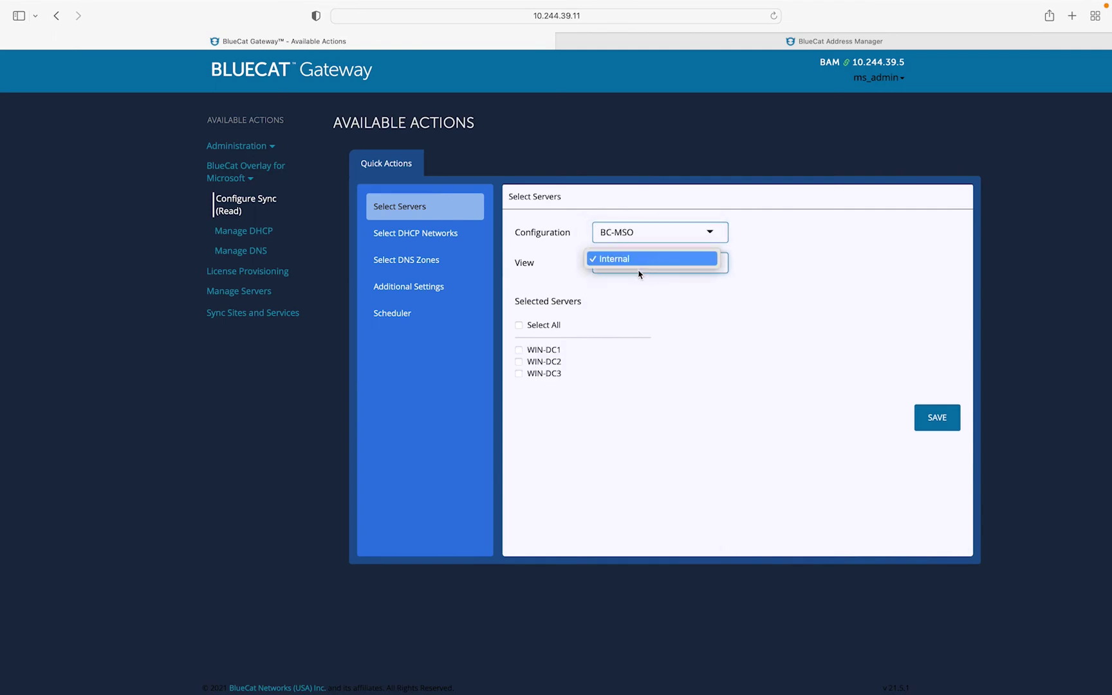
{"action": "left_click", "coordinate": [639, 274]}
{"action": "left_click", "coordinate": [519, 326]}
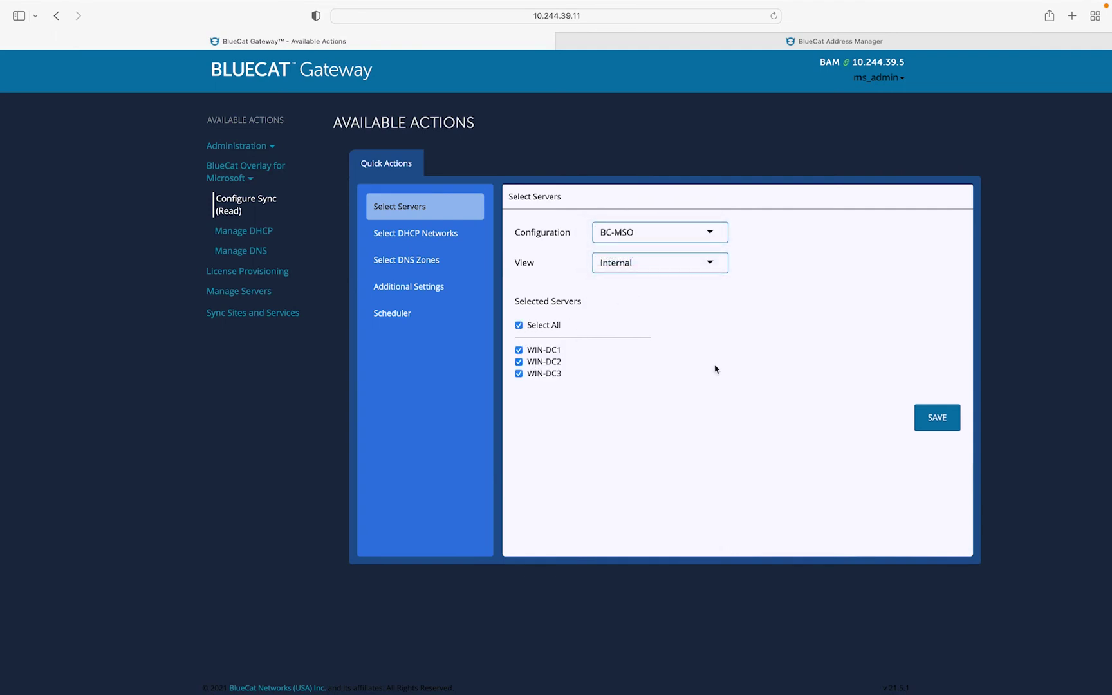
{"action": "left_click", "coordinate": [937, 424]}
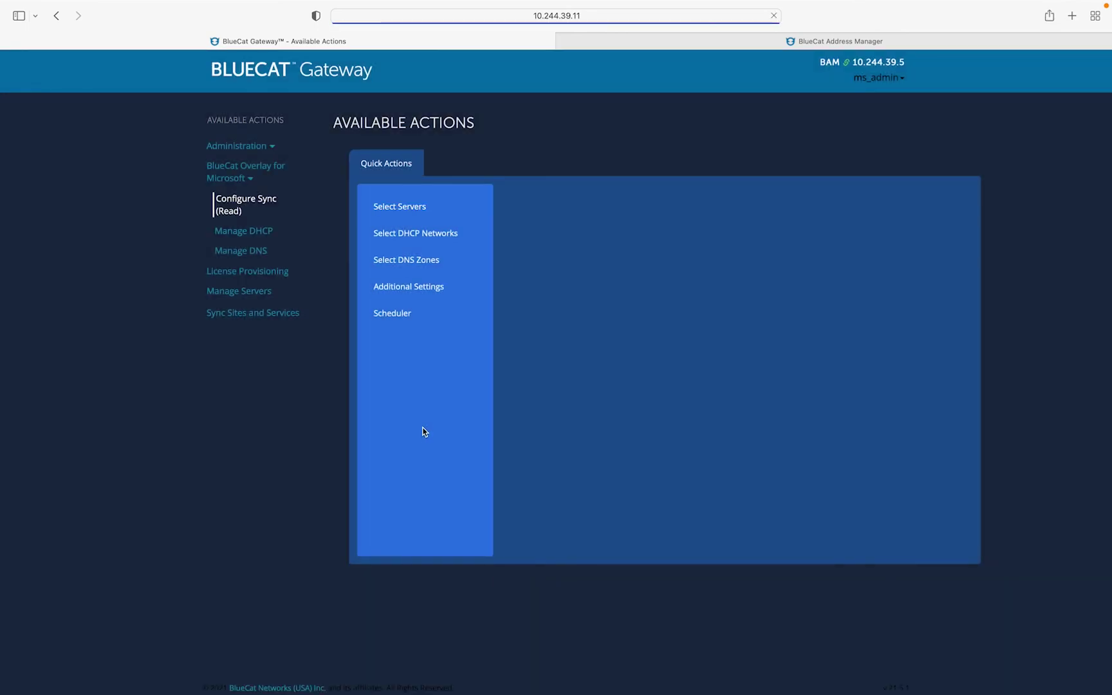
- Select and save all six DHCP networks and all four DNS zones for sync
{"action": "left_click", "coordinate": [406, 243]}
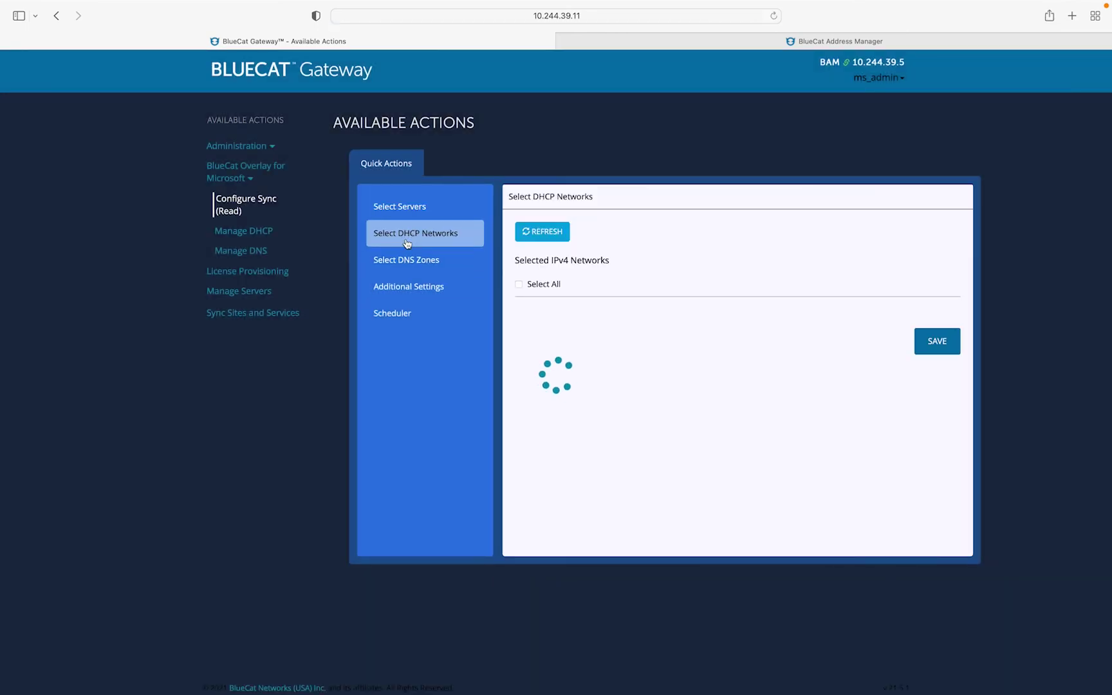
{"action": "left_click", "coordinate": [519, 285]}
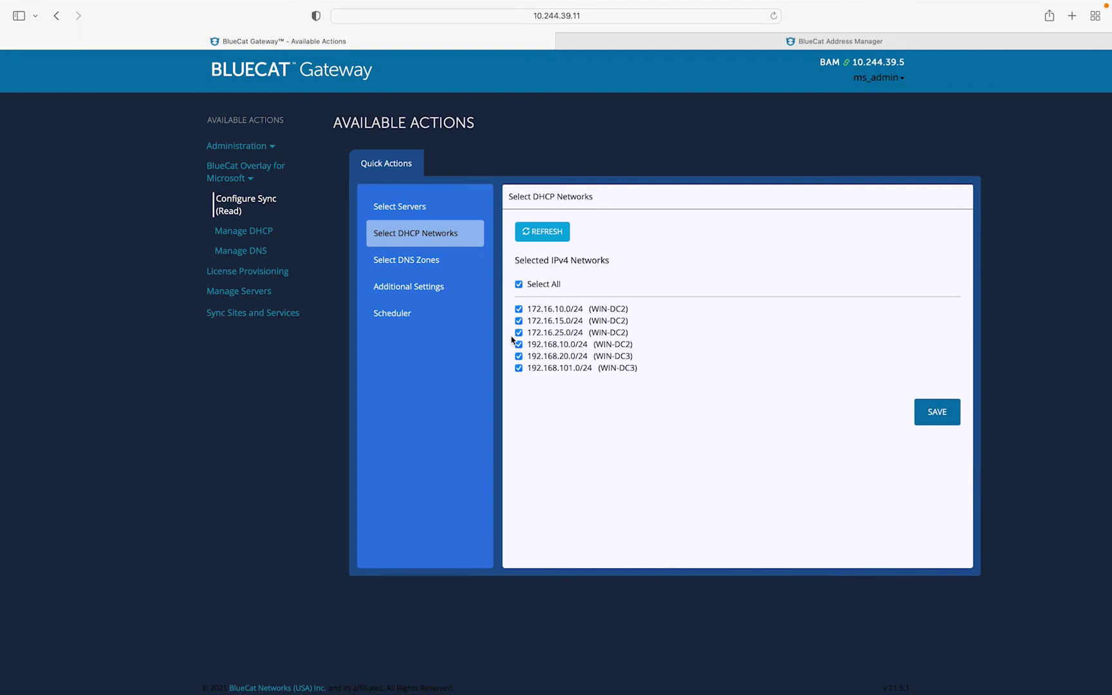
{"action": "left_click", "coordinate": [938, 425]}
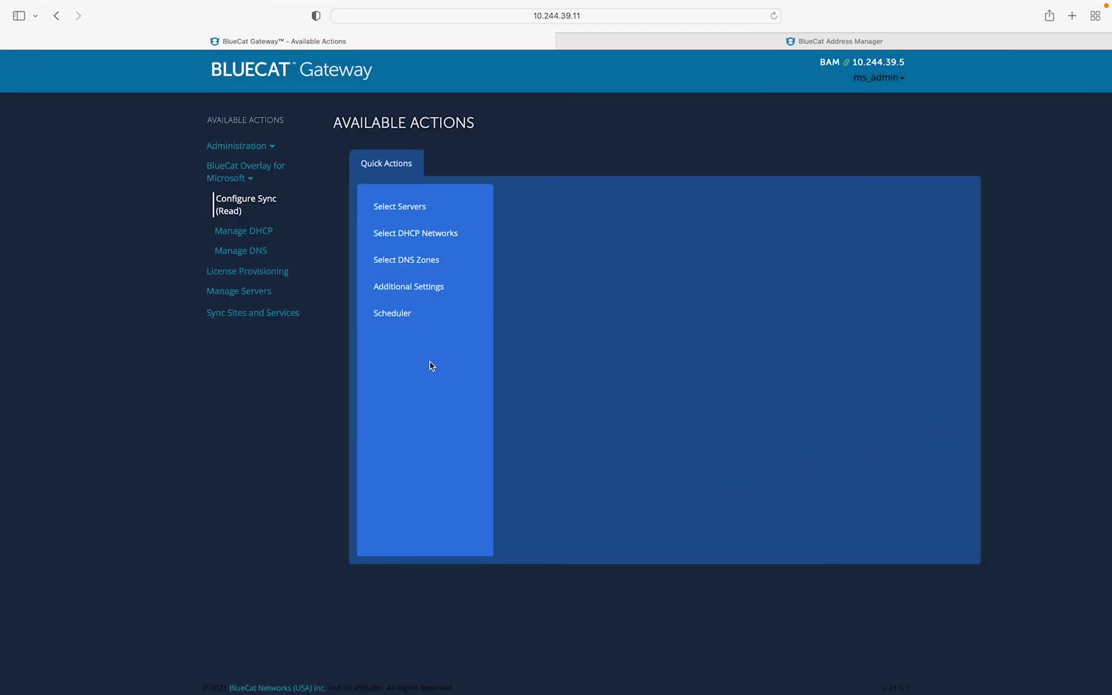
{"action": "left_click", "coordinate": [414, 271]}
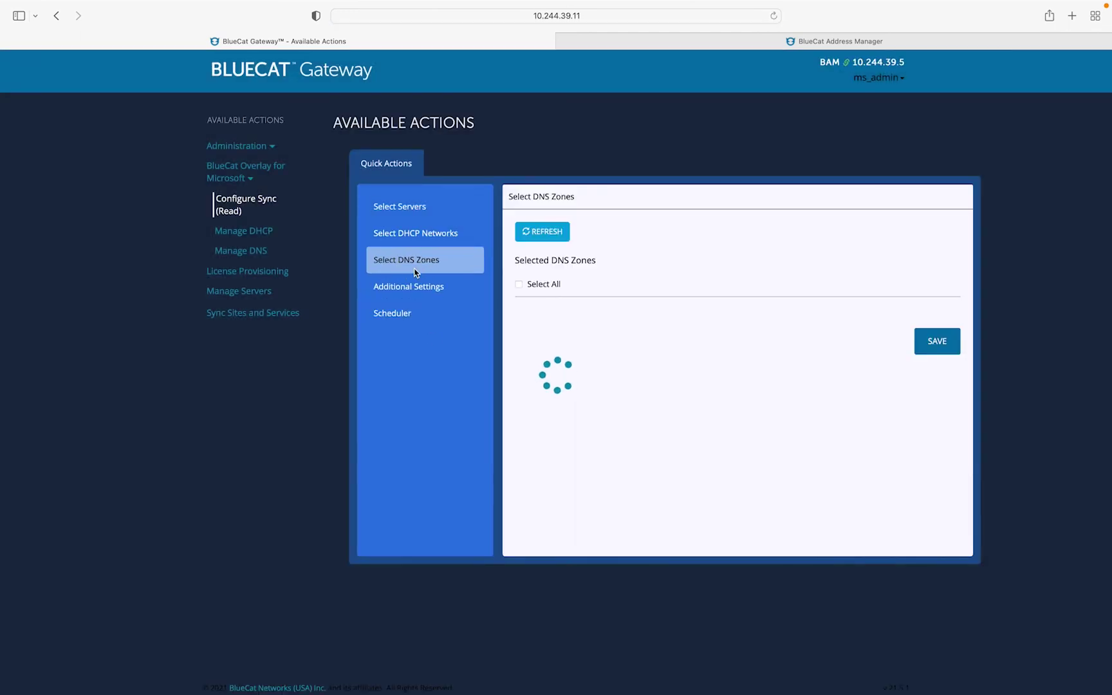
{"action": "left_click", "coordinate": [519, 285]}
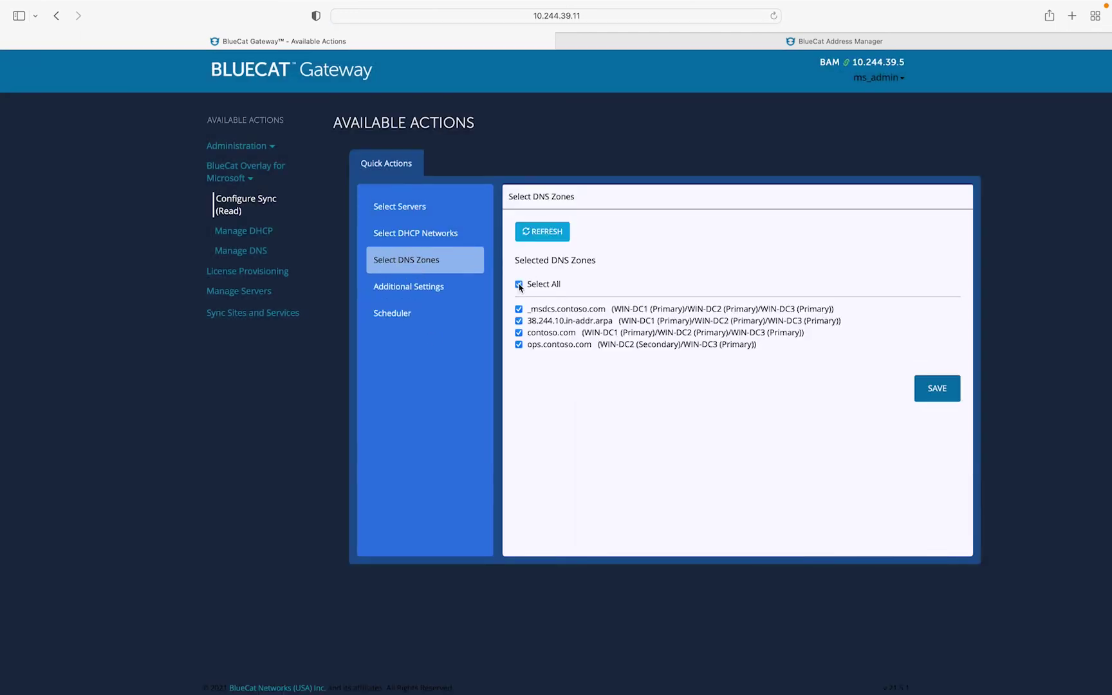
{"action": "left_click", "coordinate": [956, 393]}
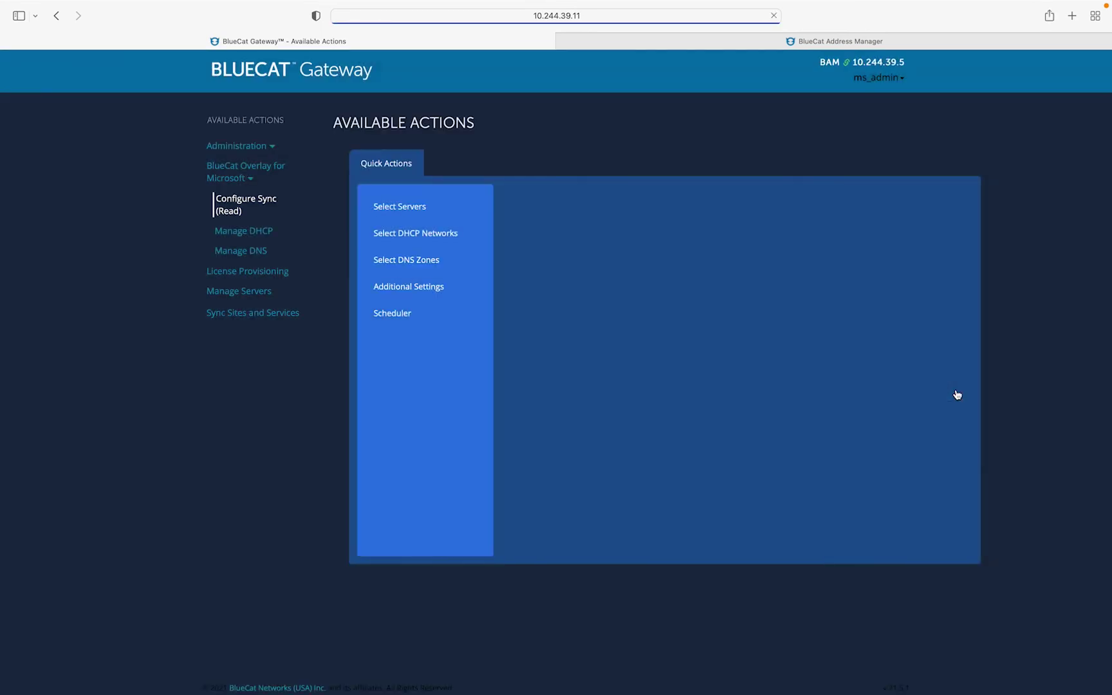
- Save the additional sync settings and start an immediate Microsoft sync
{"action": "left_click", "coordinate": [443, 294]}
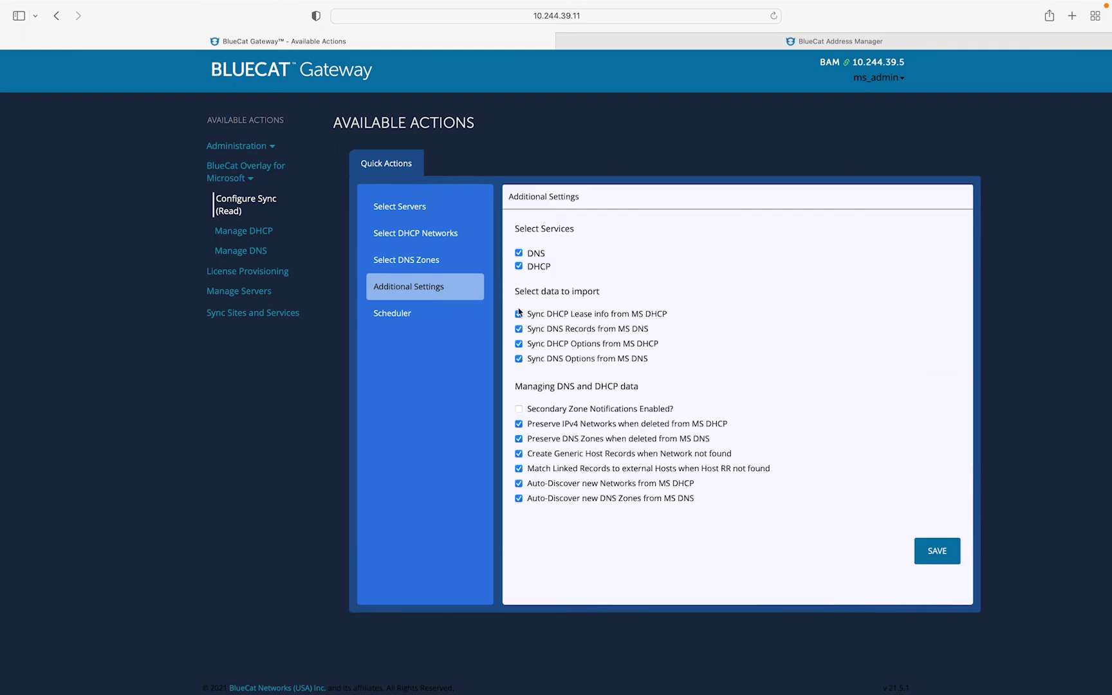
{"action": "left_click", "coordinate": [939, 551]}
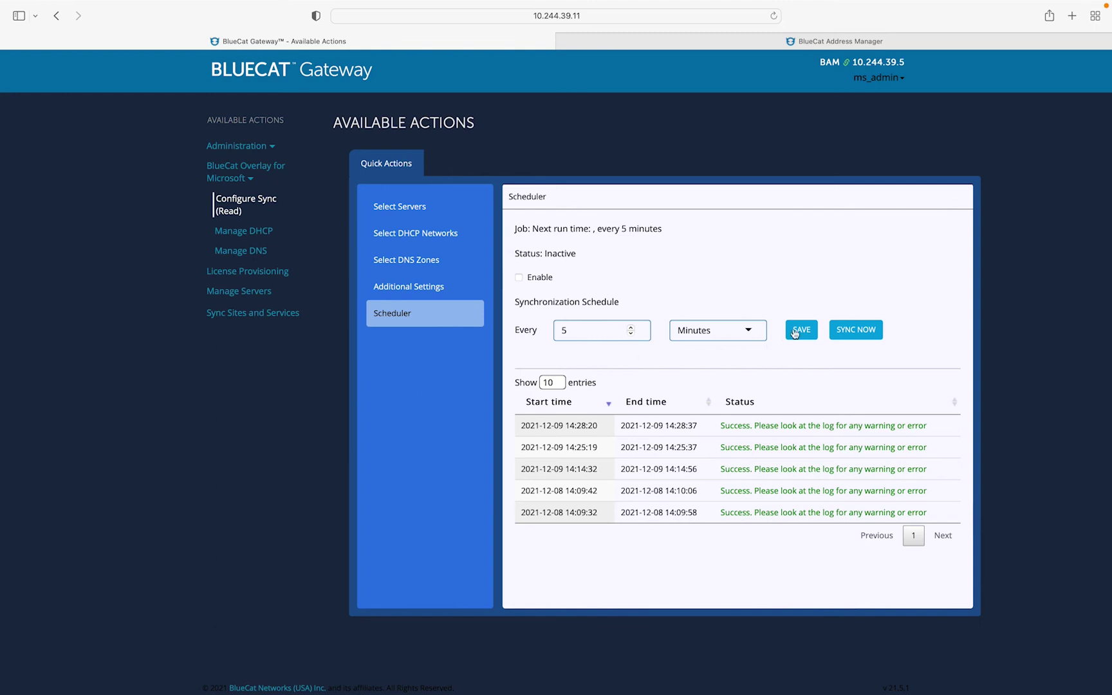
{"action": "left_click", "coordinate": [851, 332]}
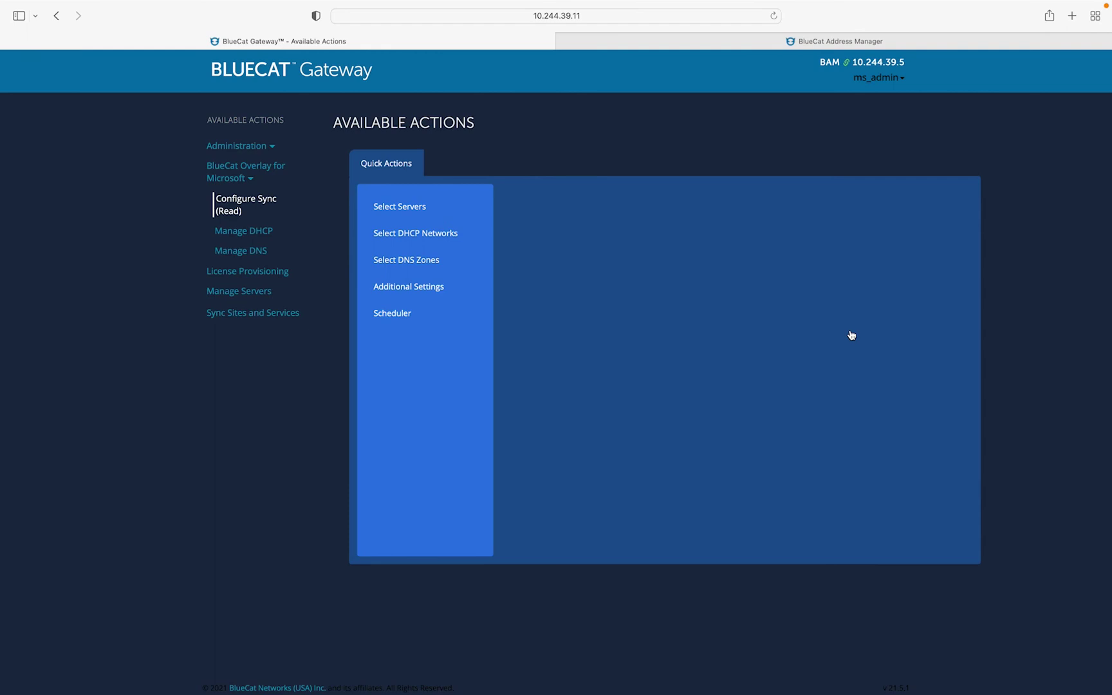
- In Address Manager's IPv4 space, expand the five imported blocks, 10.244.38.0/24 through 192.168.0.0/16, then return to Gateway
{"action": "key", "text": "ctrl+Tab"}
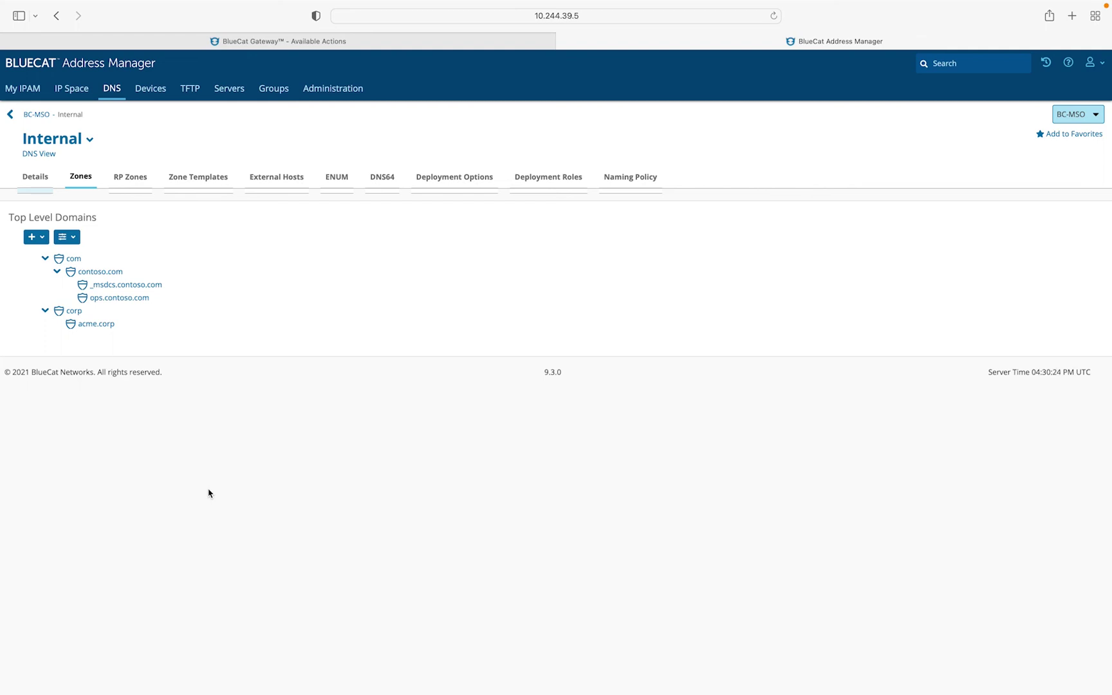
{"action": "left_click", "coordinate": [71, 89]}
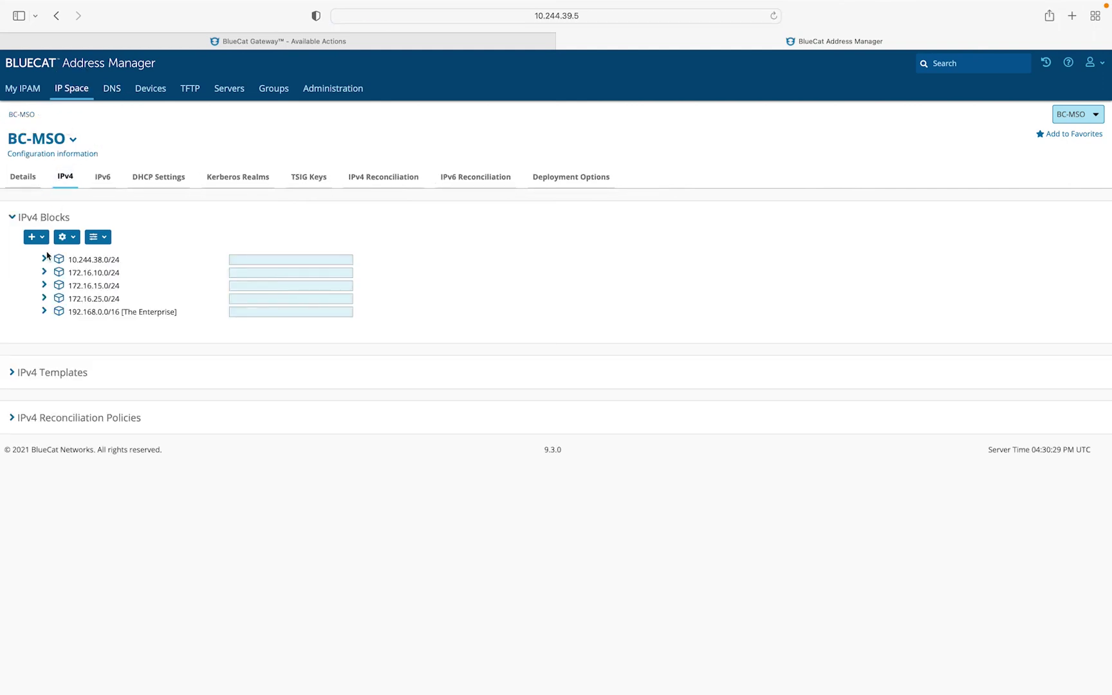
{"action": "left_click", "coordinate": [44, 258]}
{"action": "left_click", "coordinate": [44, 285]}
{"action": "left_click", "coordinate": [44, 312]}
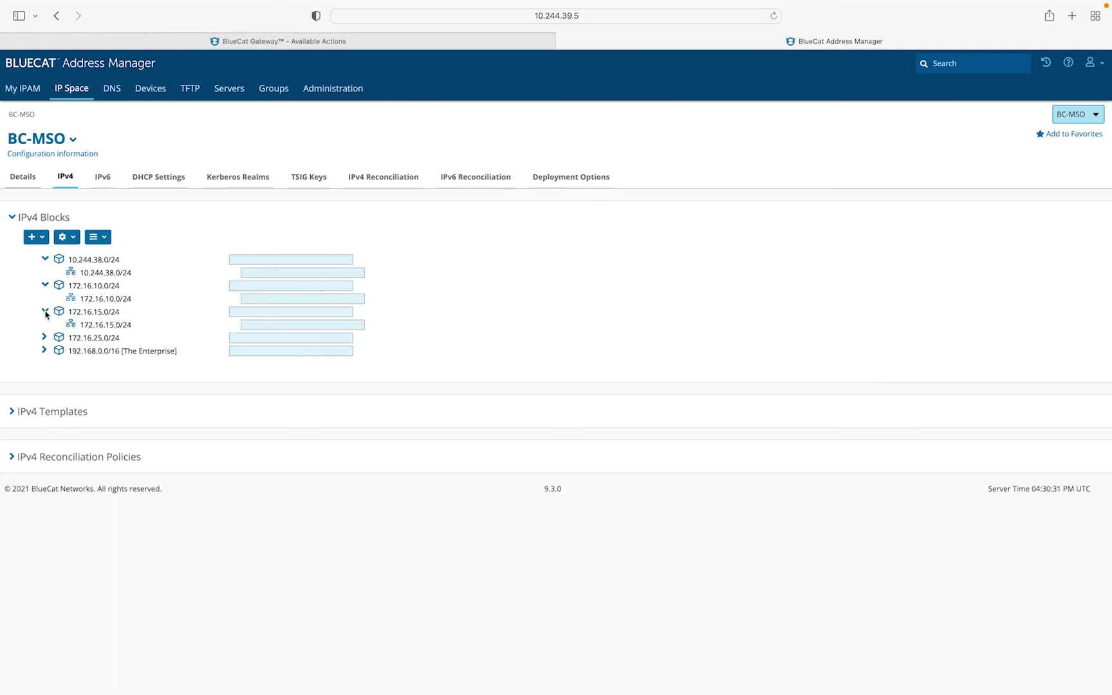
{"action": "left_click", "coordinate": [45, 337]}
{"action": "left_click", "coordinate": [44, 363]}
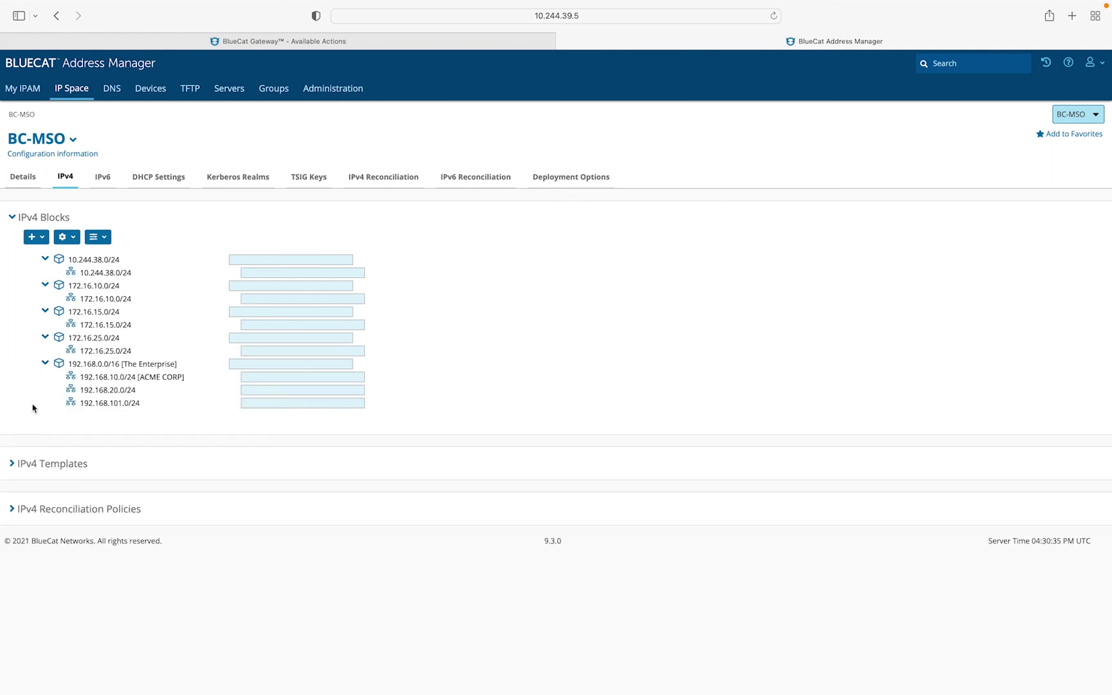
{"action": "key", "text": "ctrl+shift+Tab"}
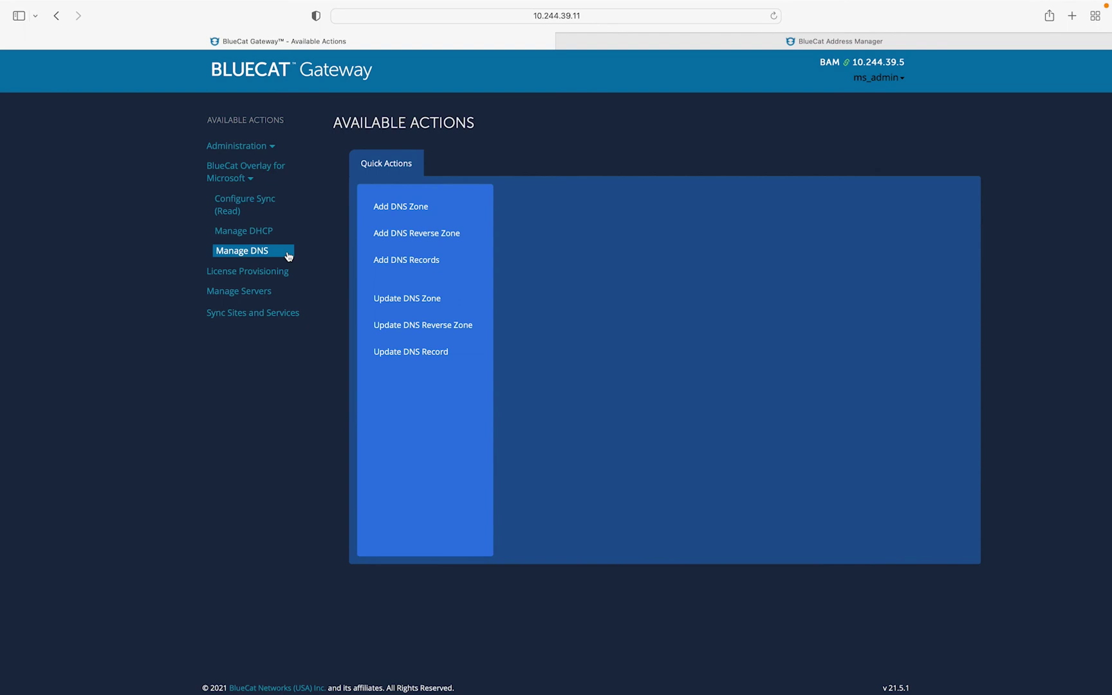
- Start an Add DNS Records form for BC-MSO, Internal view, zone contoso.com
{"action": "left_click", "coordinate": [466, 262]}
{"action": "left_click", "coordinate": [690, 232]}
{"action": "left_click", "coordinate": [637, 284]}
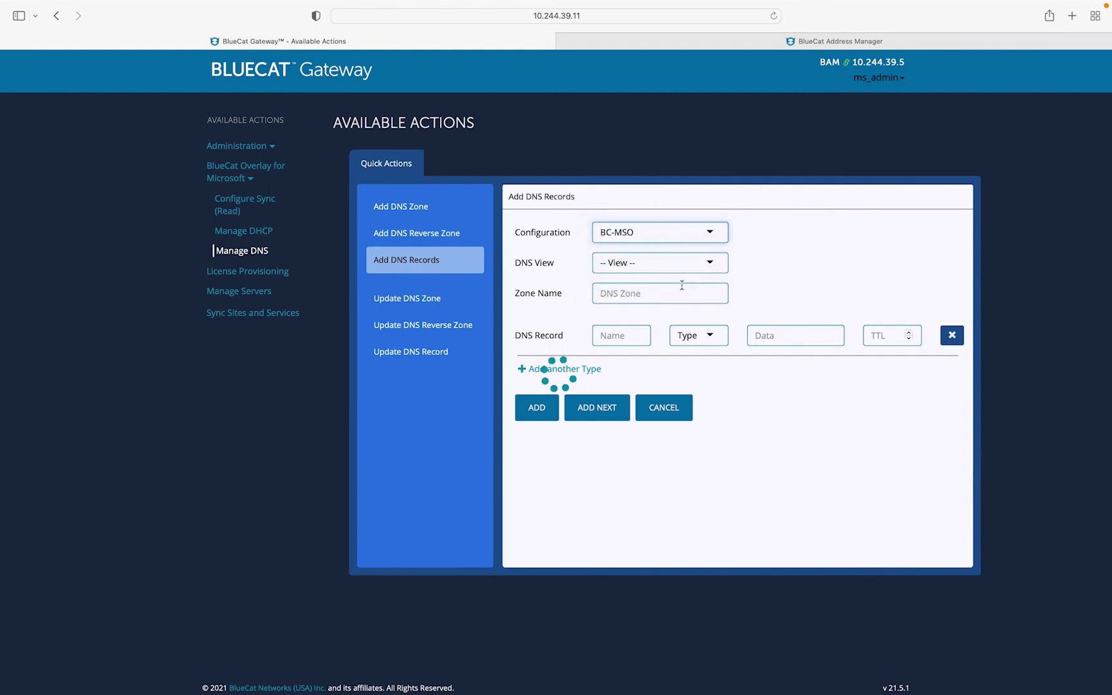
{"action": "left_click", "coordinate": [669, 263]}
{"action": "left_click", "coordinate": [670, 273]}
{"action": "left_click", "coordinate": [646, 290]}
{"action": "type", "text": "contoso.c"}
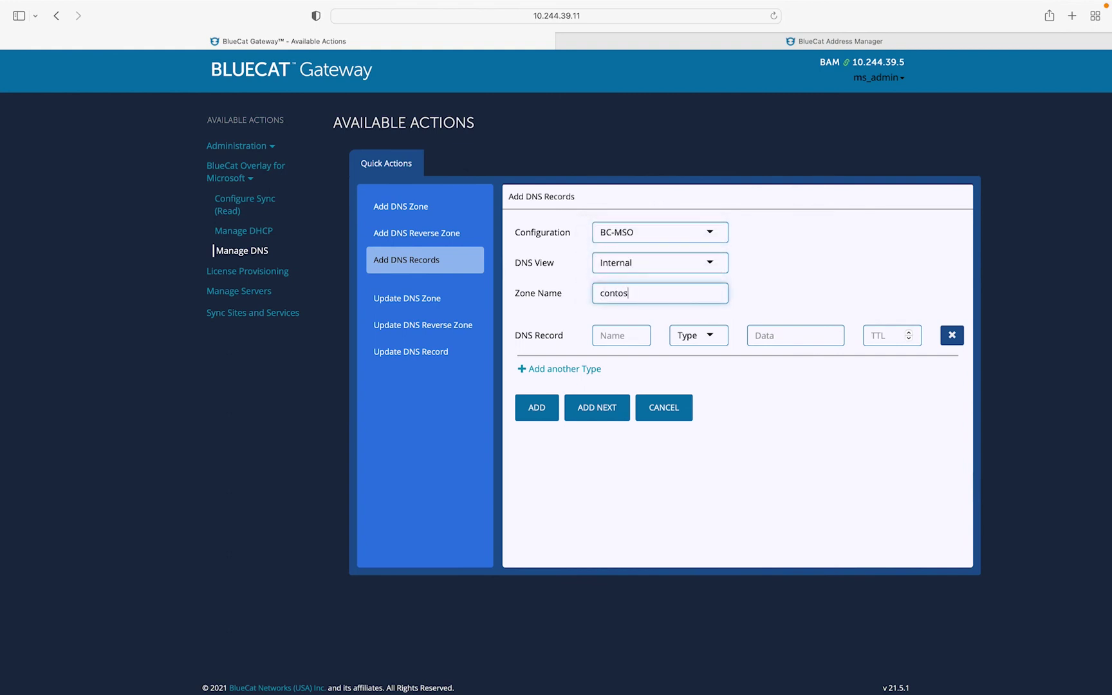
{"action": "left_click", "coordinate": [625, 312]}
- Define an A record web1 pointing to 192.168.20.11
{"action": "left_click", "coordinate": [621, 335]}
{"action": "type", "text": "web1"}
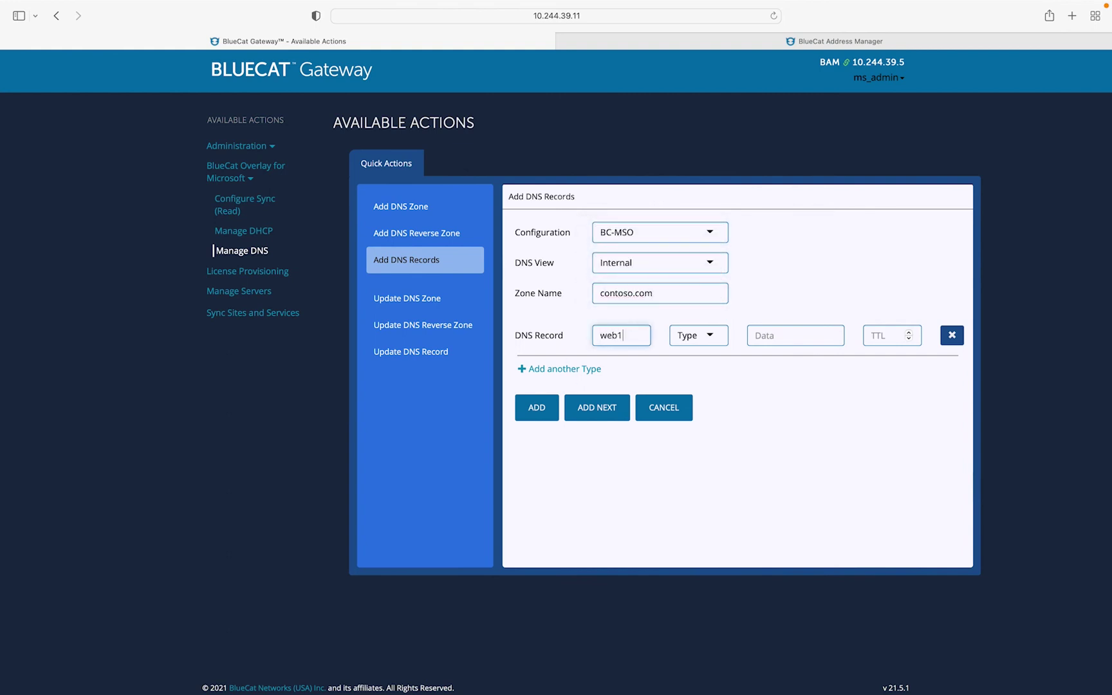
{"action": "left_click", "coordinate": [698, 335]}
{"action": "left_click", "coordinate": [694, 355]}
{"action": "left_click", "coordinate": [788, 336]}
{"action": "type", "text": "192.168.20.11"}
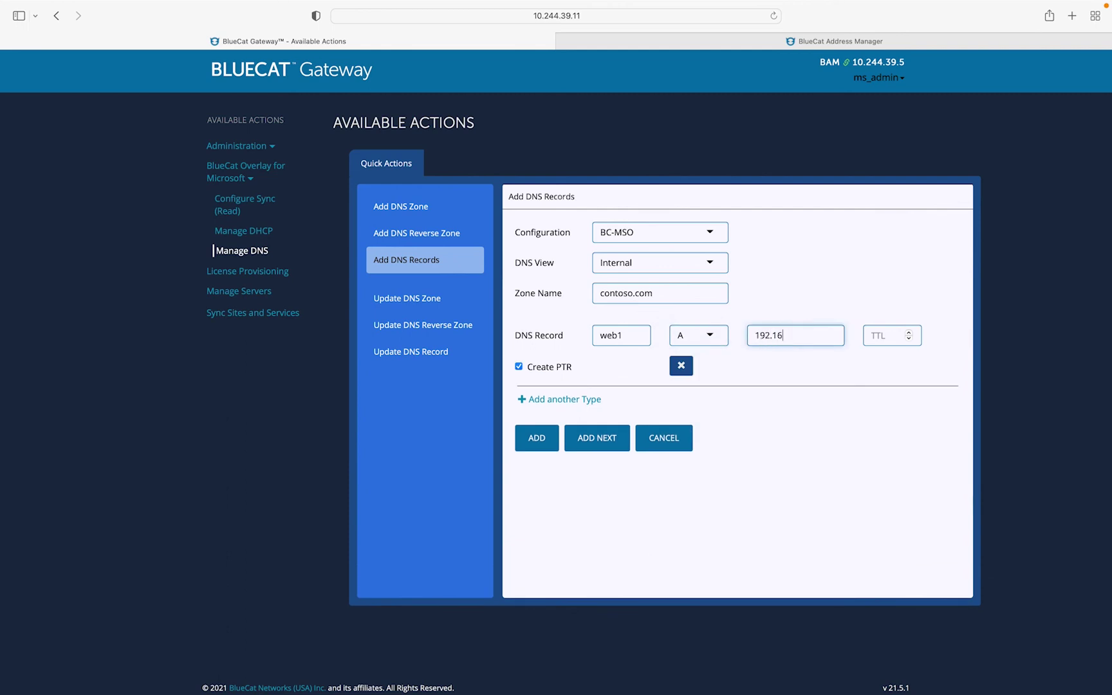
- Add a www CNAME targeting web1.contoso.com and submit both records
{"action": "left_click", "coordinate": [612, 398]}
{"action": "left_click", "coordinate": [614, 403]}
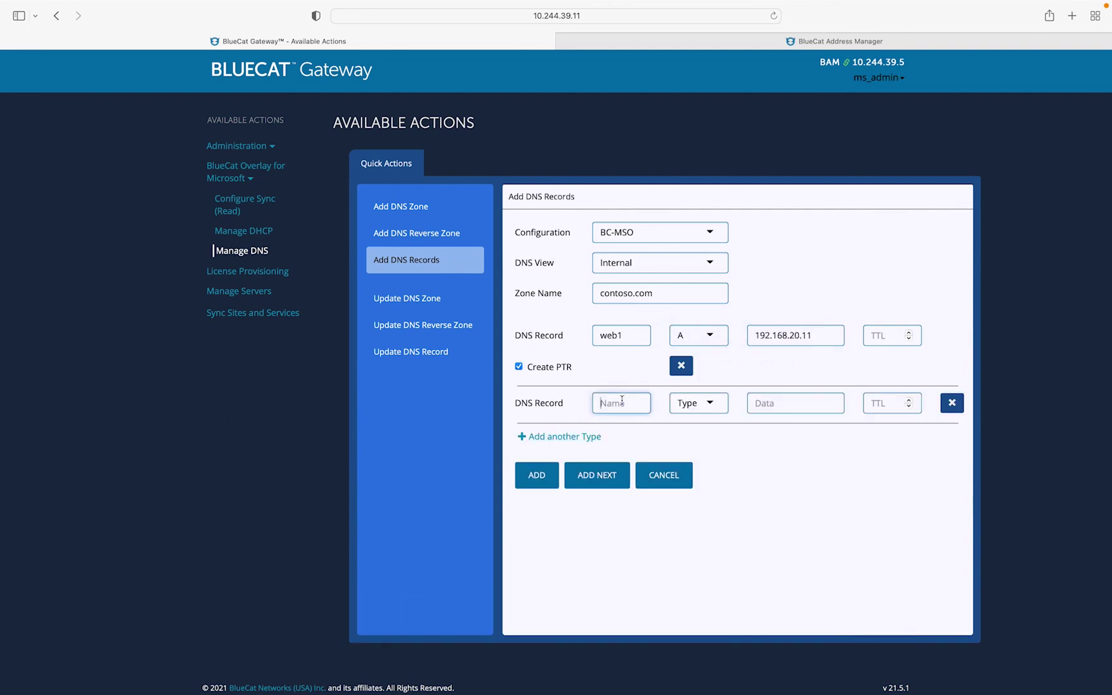
{"action": "type", "text": "www"}
{"action": "left_click", "coordinate": [717, 405]}
{"action": "left_click", "coordinate": [692, 441]}
{"action": "key", "text": "Tab"}
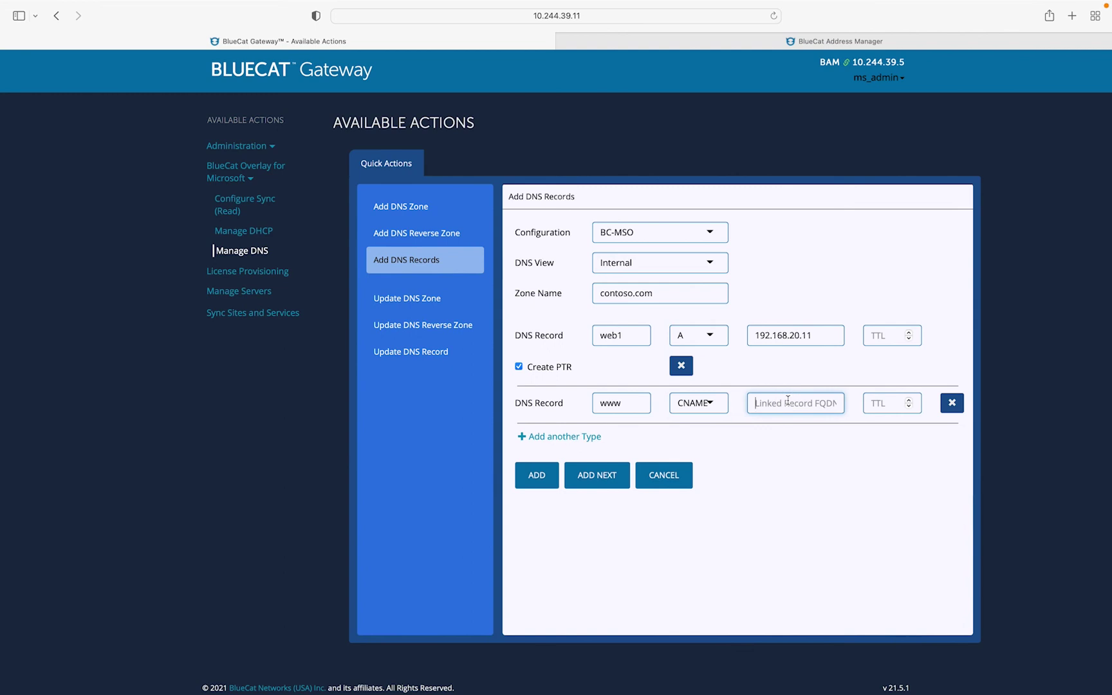
{"action": "type", "text": "web1.contoso.com"}
{"action": "left_click", "coordinate": [541, 481]}
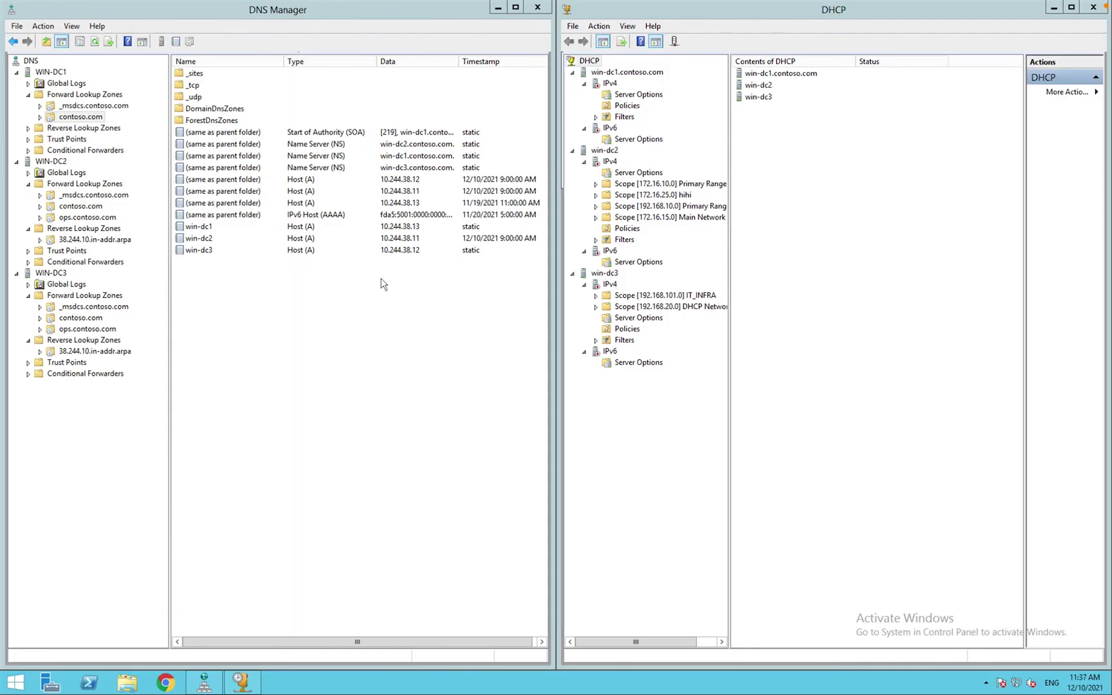
{"action": "right_click", "coordinate": [300, 330]}
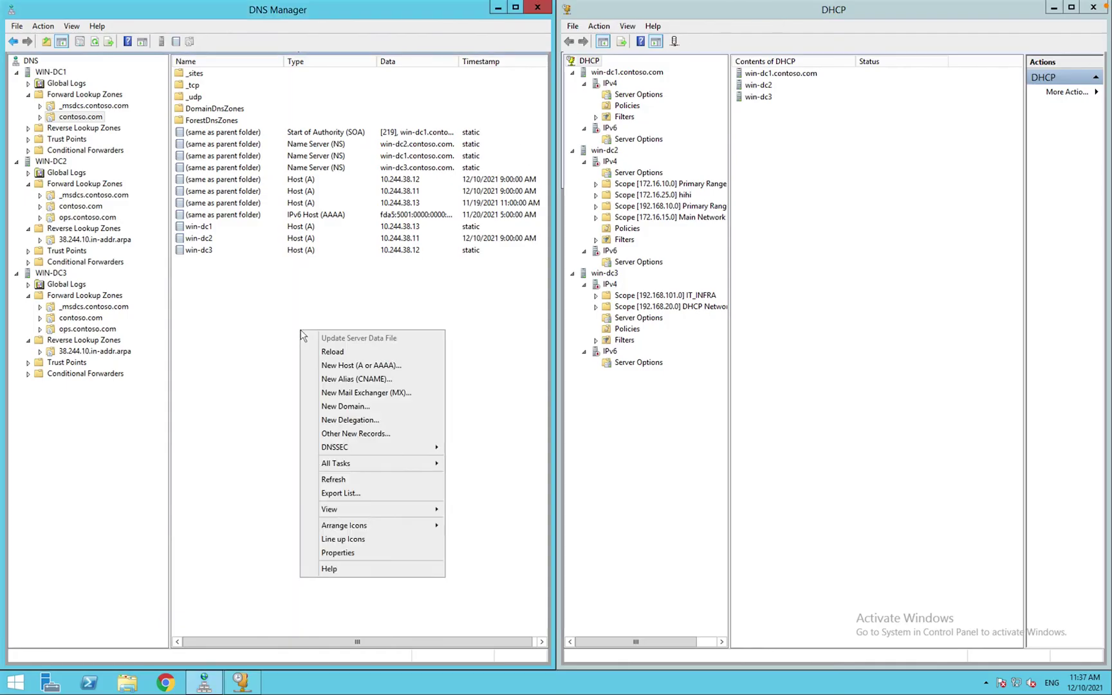
{"action": "left_click", "coordinate": [334, 479]}
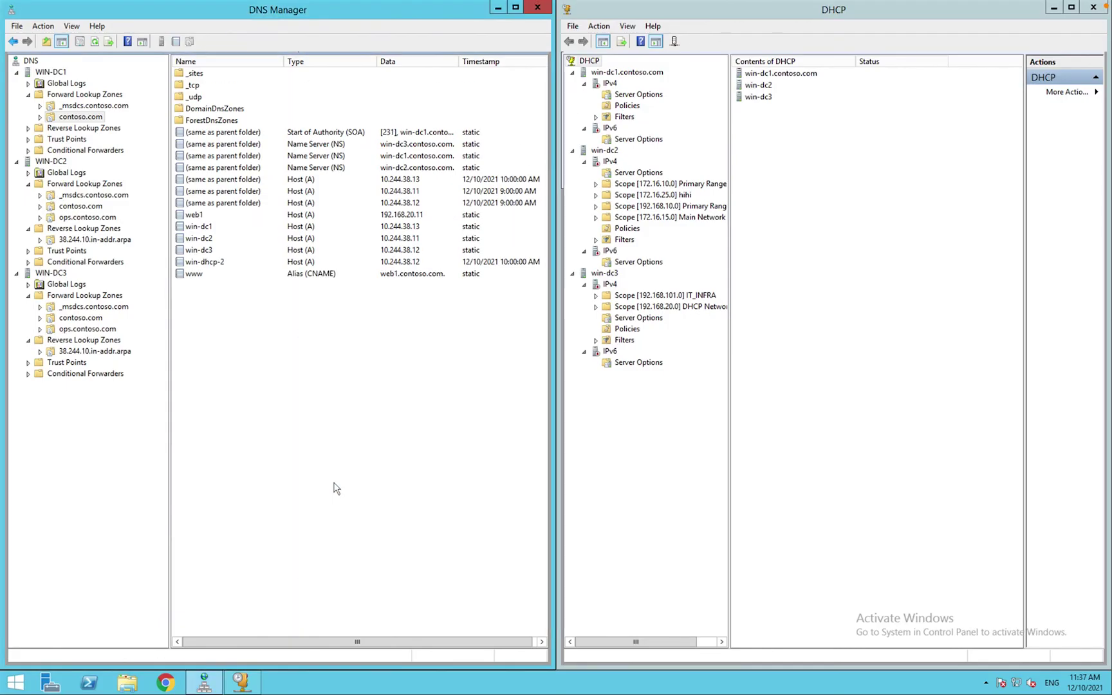